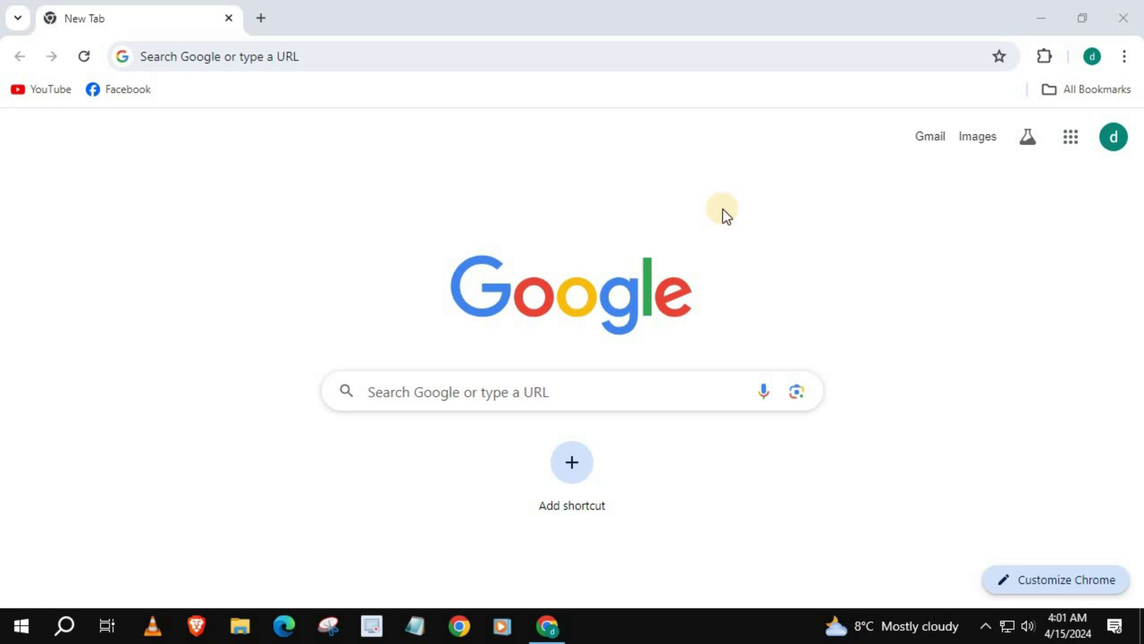
Check the Google account address, then go to the Digital Tech Fix channel page
click(1112, 136)
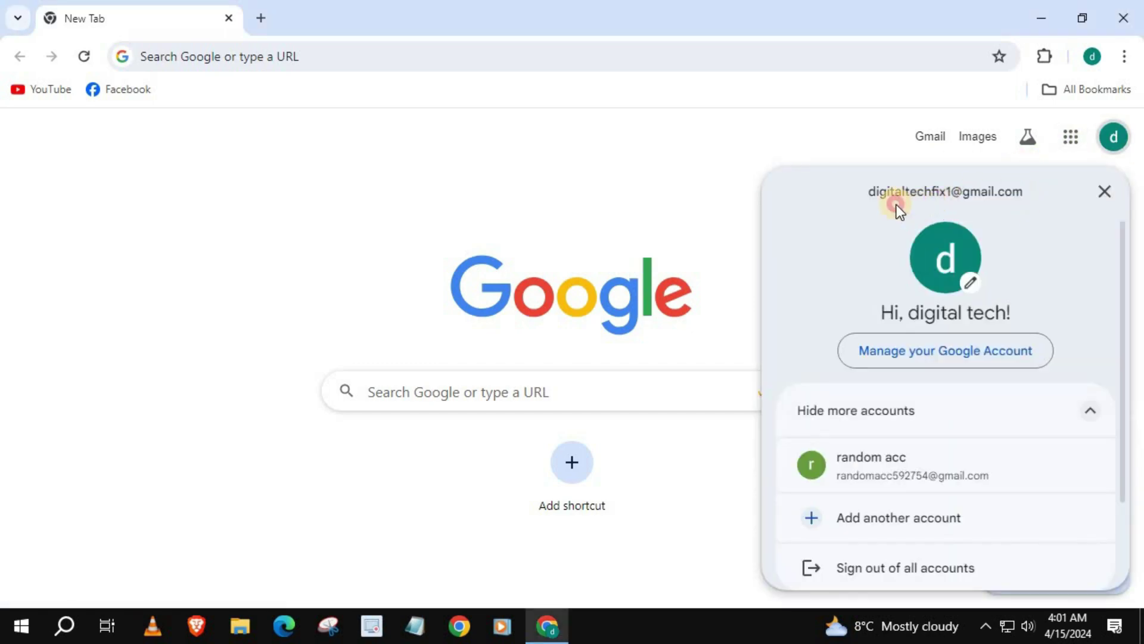
drag(1024, 192, 849, 193)
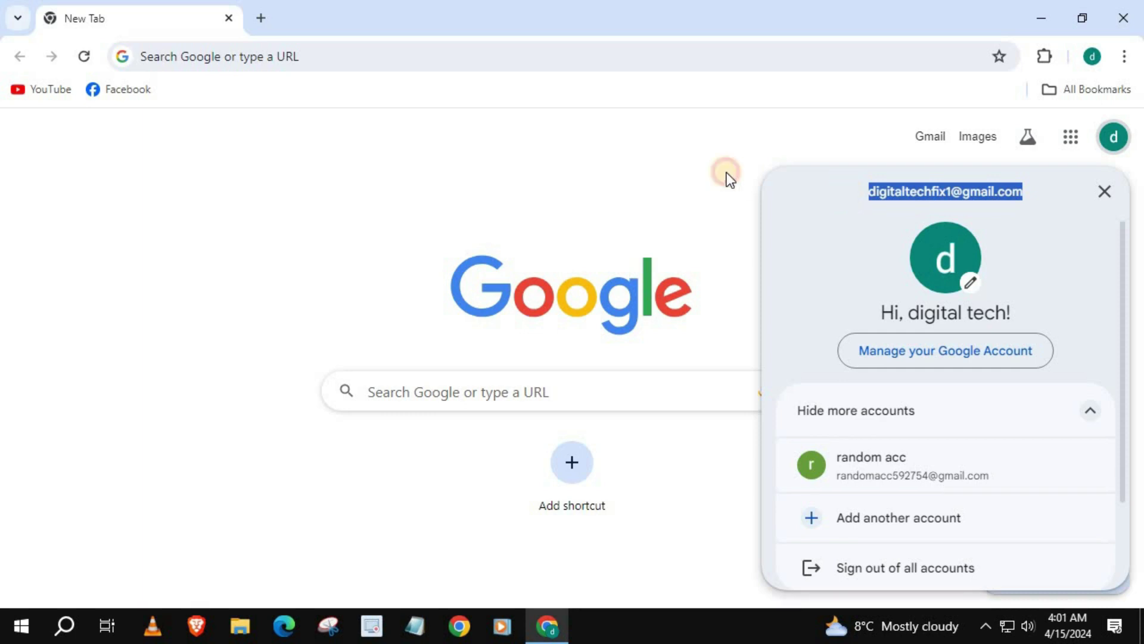
click(634, 182)
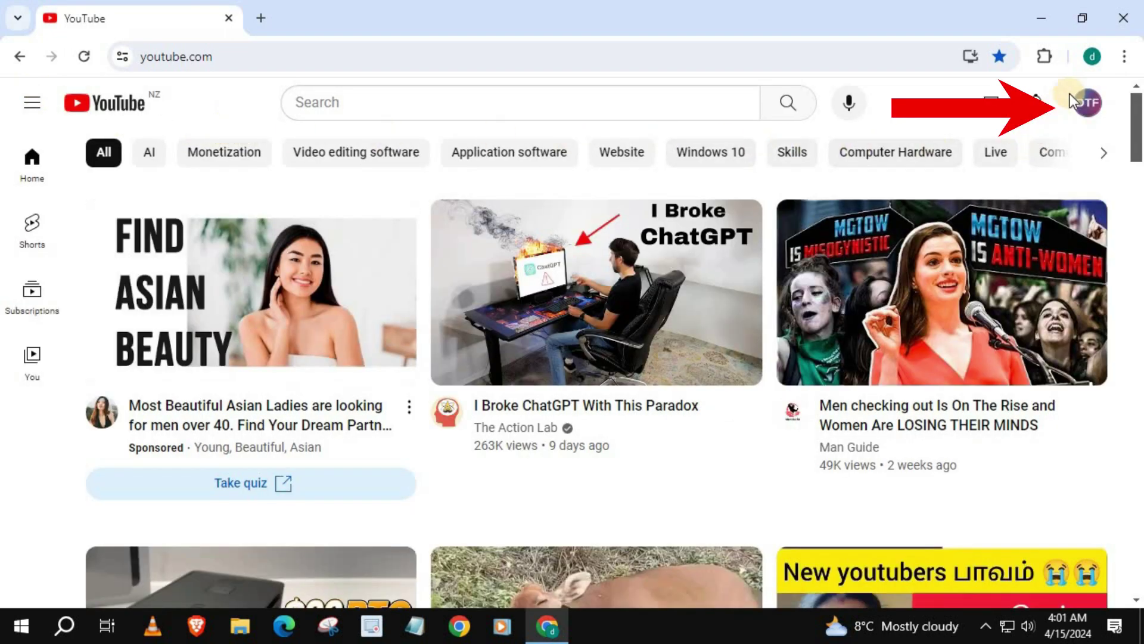
click(1091, 103)
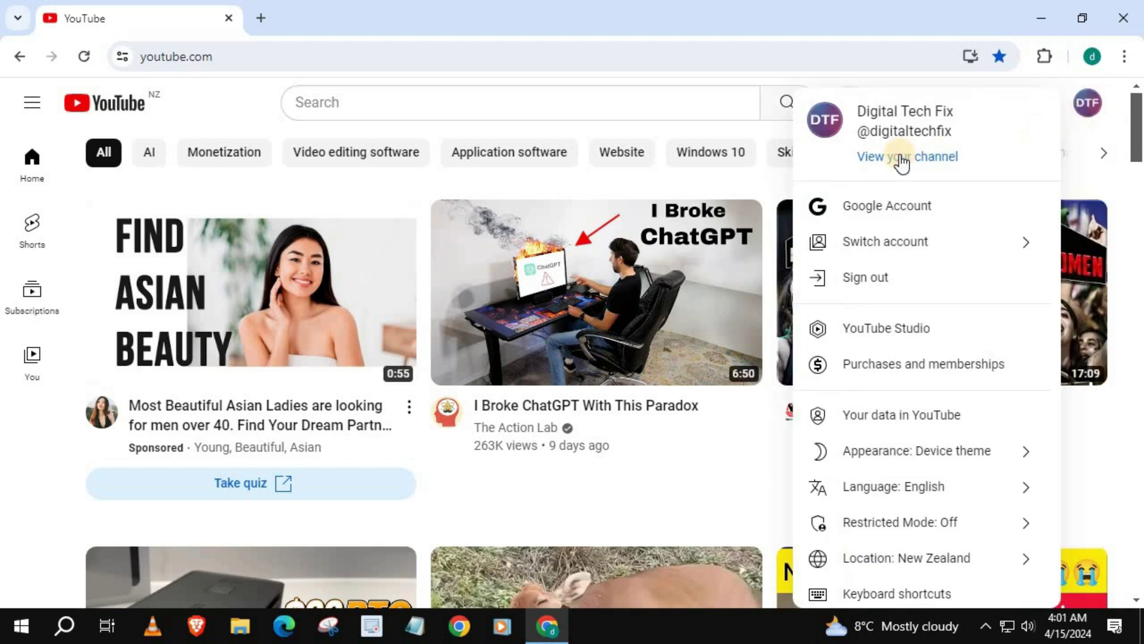
click(897, 159)
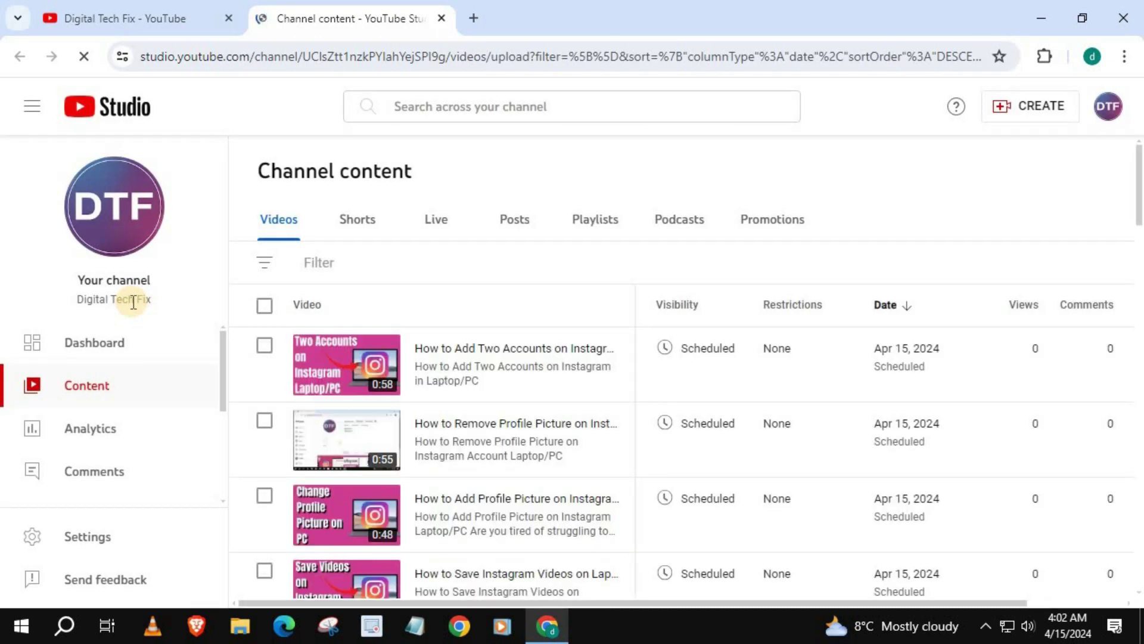
scroll(63, 357, down, 3)
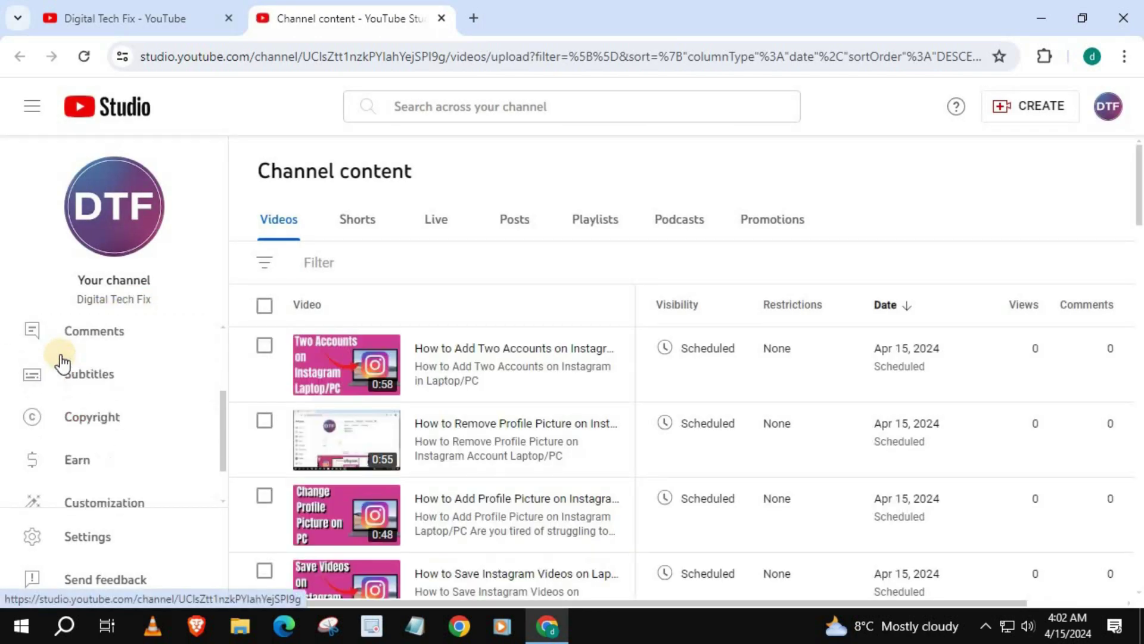
scroll(63, 358, down, 2)
scroll(63, 361, down, 1)
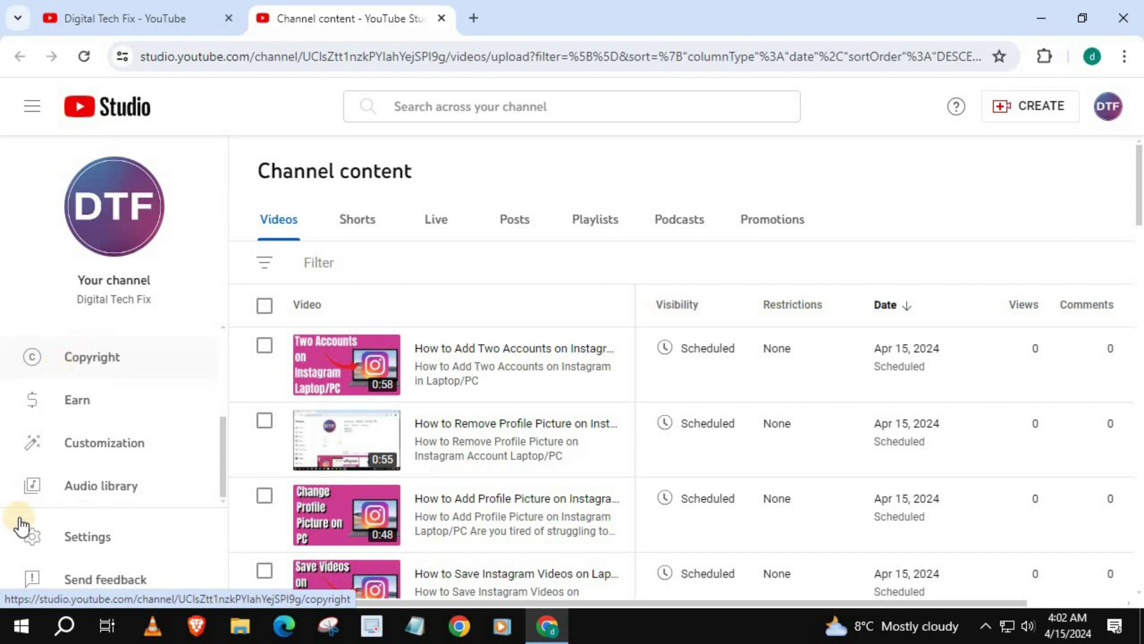
Open the Audio library from the YouTube Studio sidebar to see the Music track list
click(82, 494)
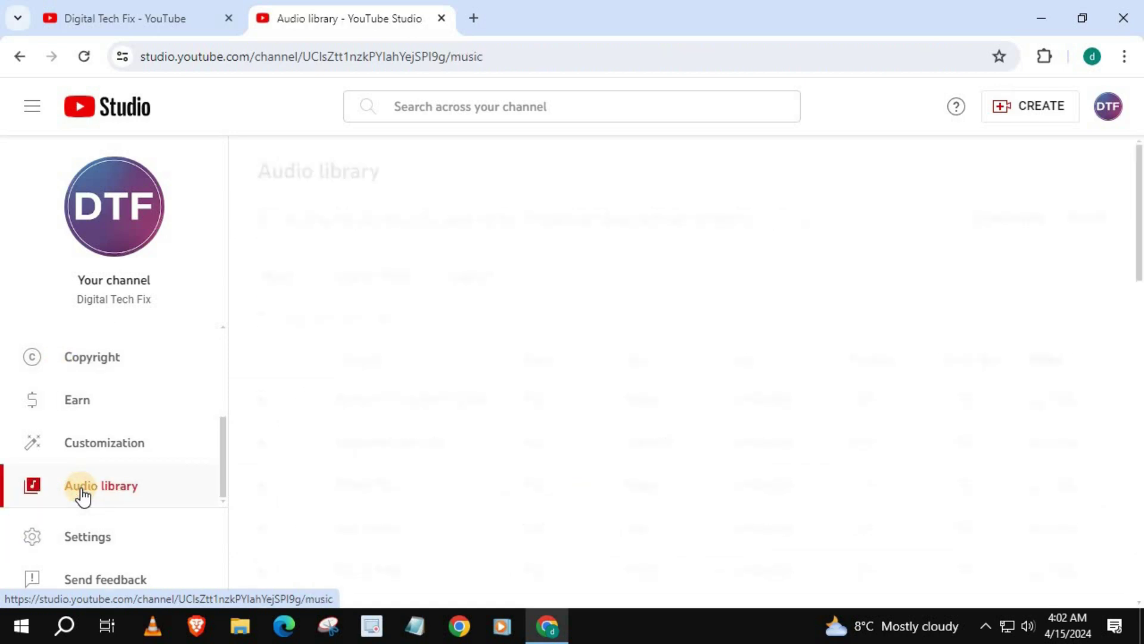
mouse_move(520, 414)
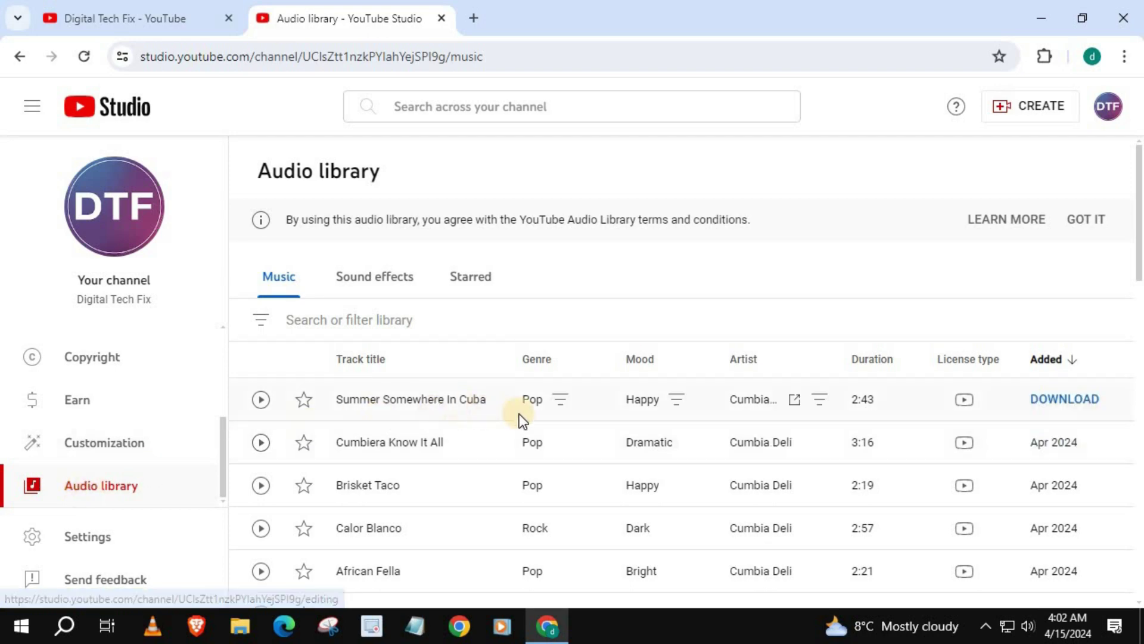
scroll(519, 414, down, 2)
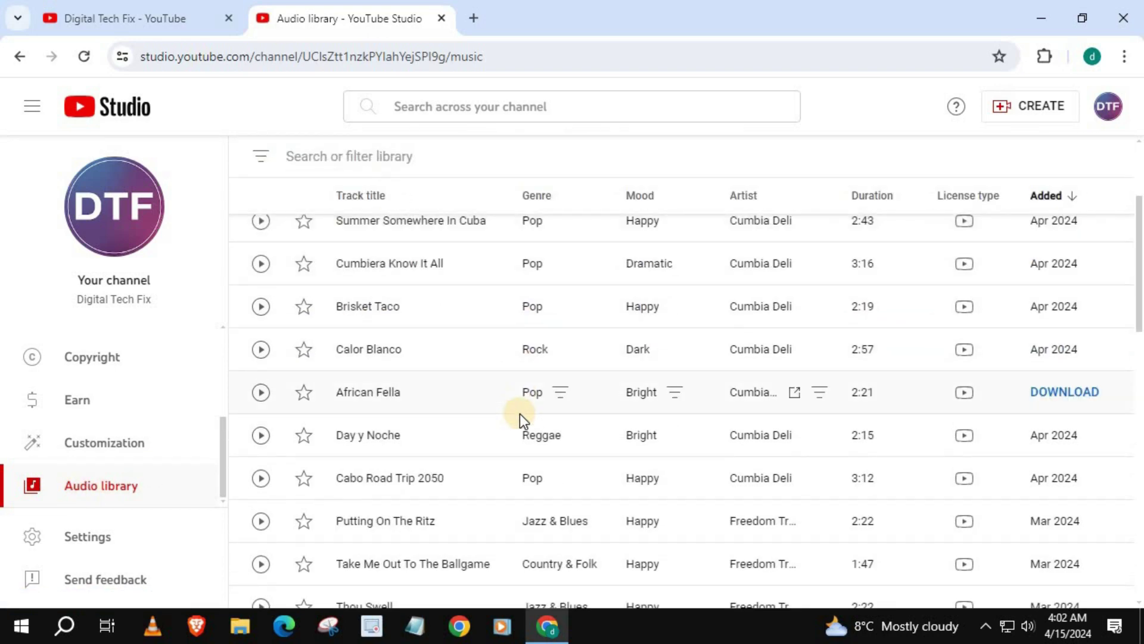
scroll(520, 413, up, 2)
Show the music filter choices: track title, genre, mood, artist, duration and attribution
click(262, 319)
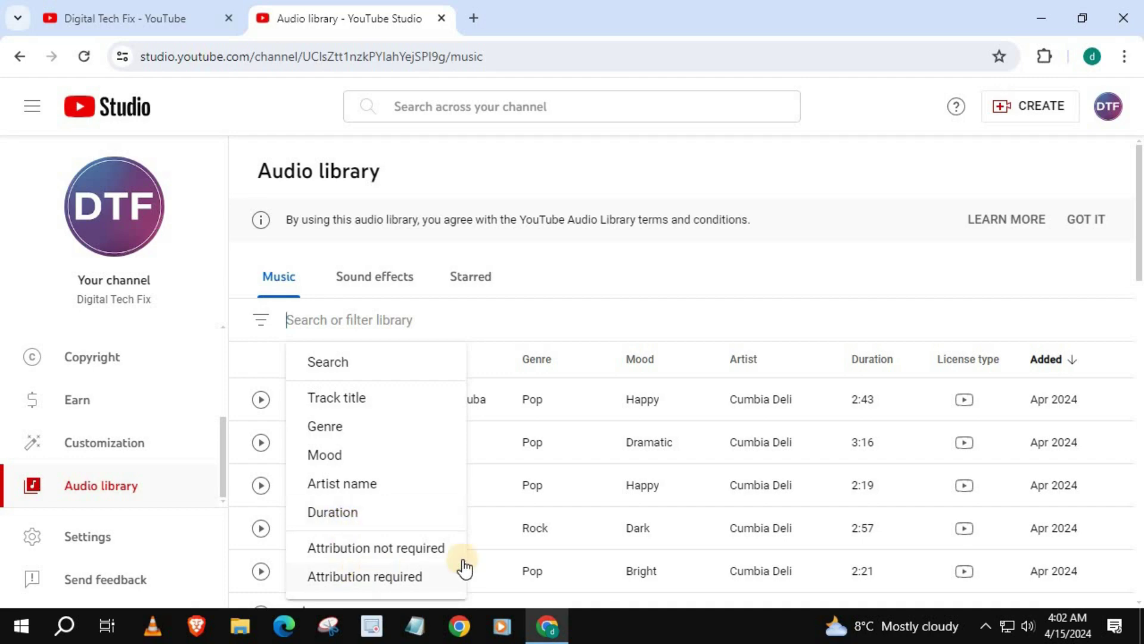
scroll(907, 293, down, 2)
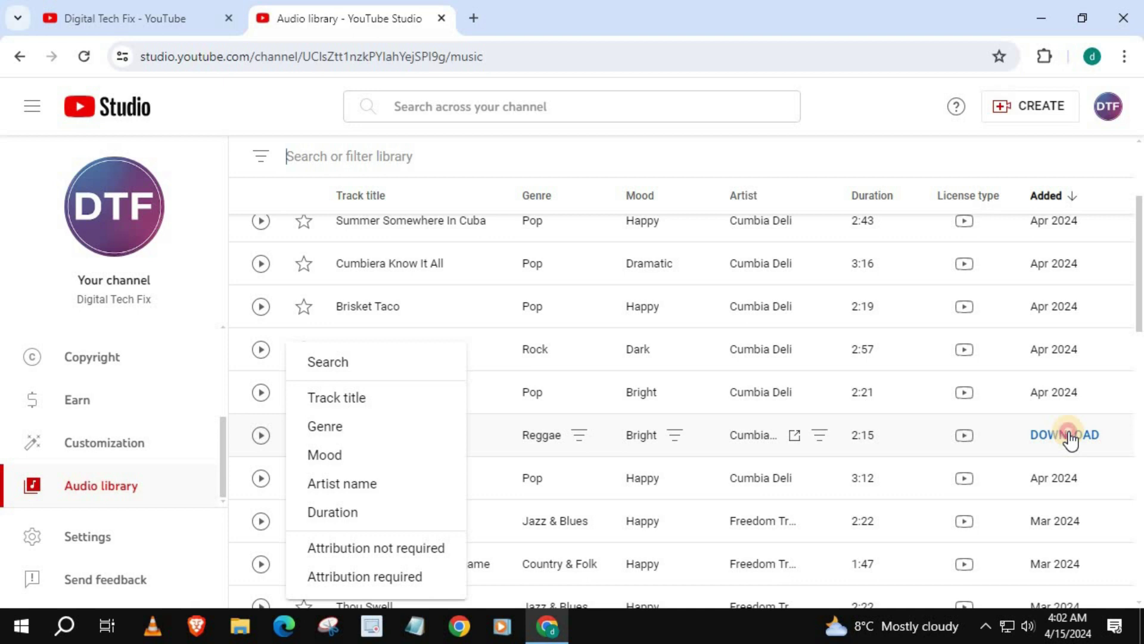
Download 'Day y Noche' by Cumbia Deli and view it in Chrome's download history
click(1069, 434)
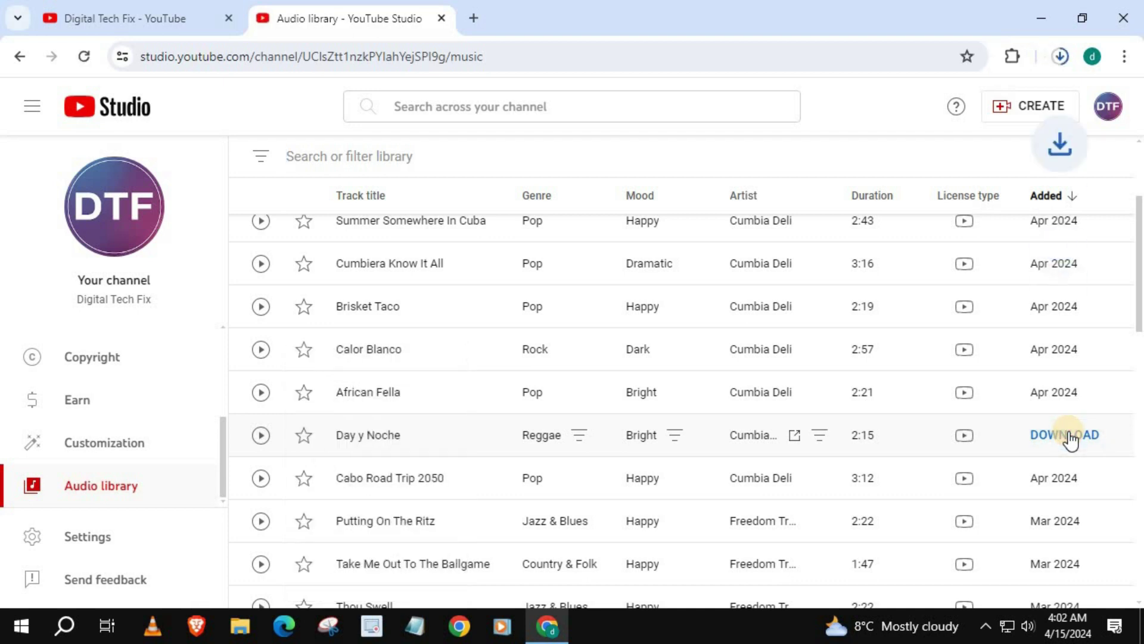
click(1061, 57)
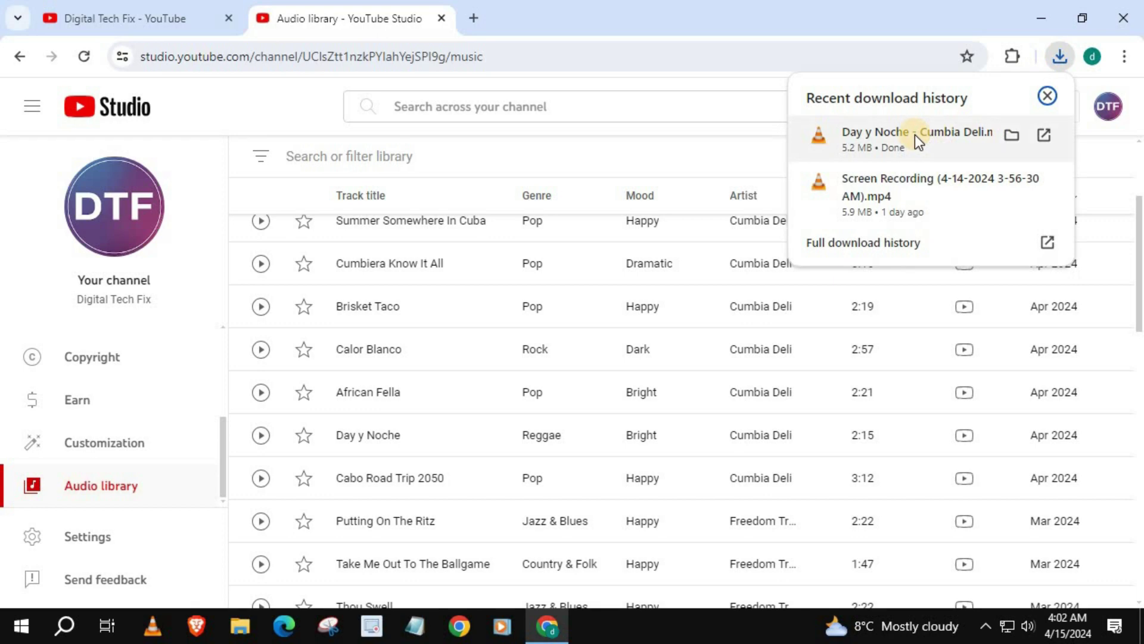